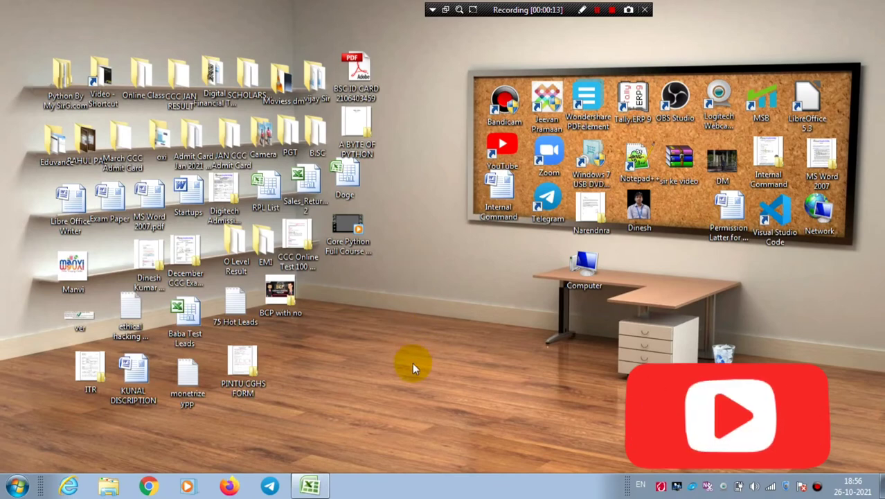
# Switch to the open Excel workbook and widen column C so that all the names fit side by side on one line.
pyautogui.click(311, 486)
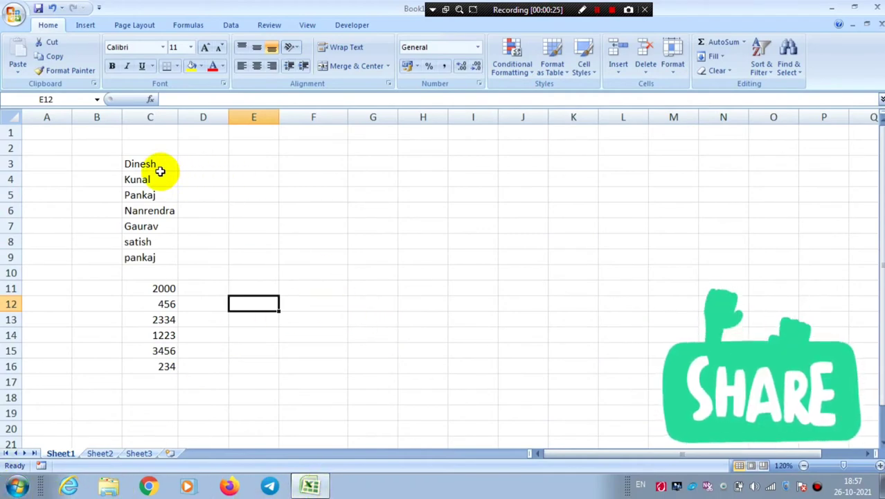
pyautogui.moveTo(158, 179); pyautogui.dragTo(169, 260)
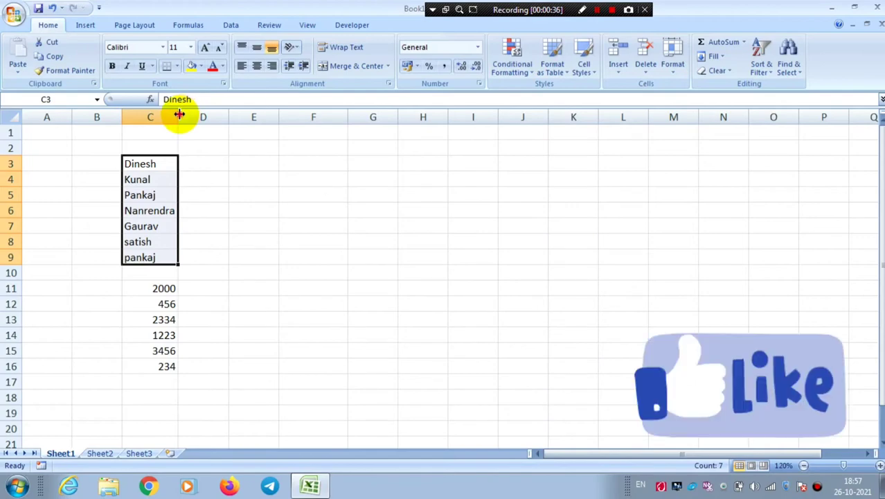
pyautogui.moveTo(179, 116); pyautogui.dragTo(402, 122)
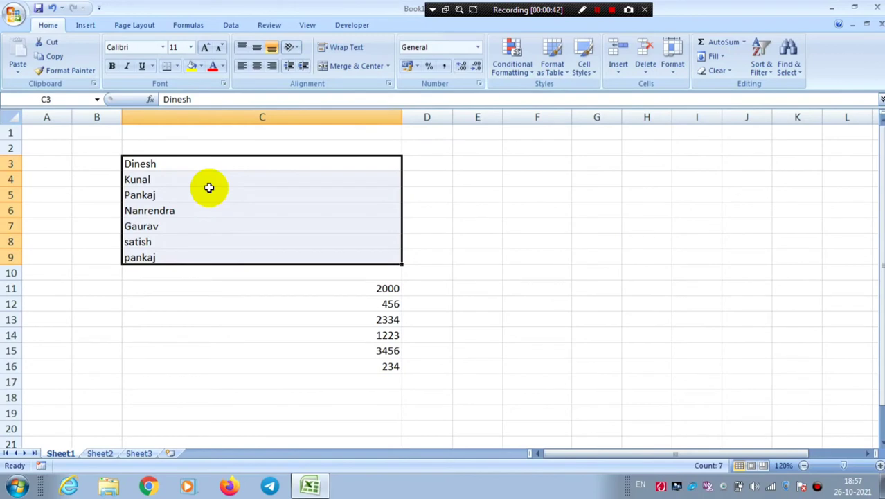
pyautogui.moveTo(401, 116); pyautogui.dragTo(419, 120)
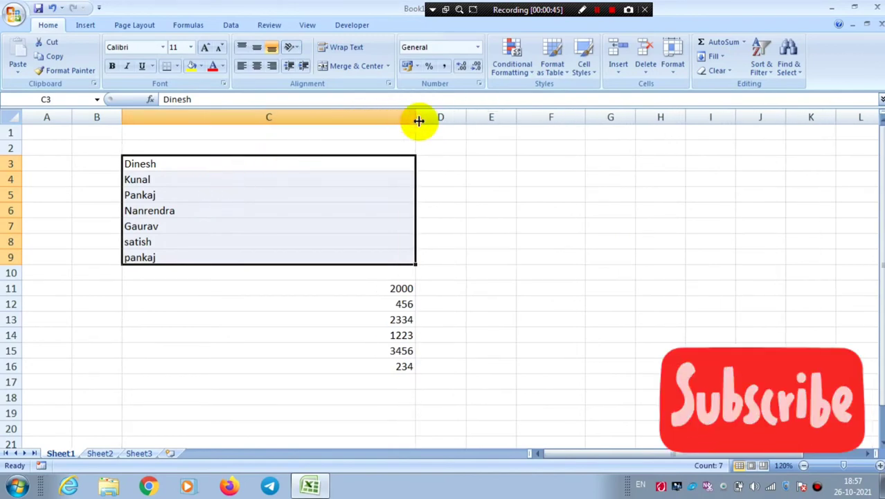
# Combine the names in C3:C9 into the single cell C3 with Fill Justify.
pyautogui.click(213, 223)
pyautogui.moveTo(181, 162); pyautogui.dragTo(197, 261)
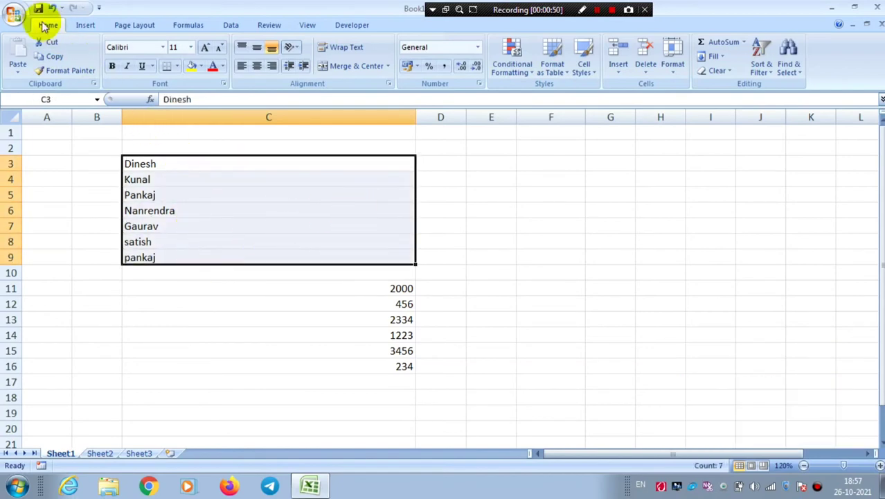
pyautogui.click(717, 56)
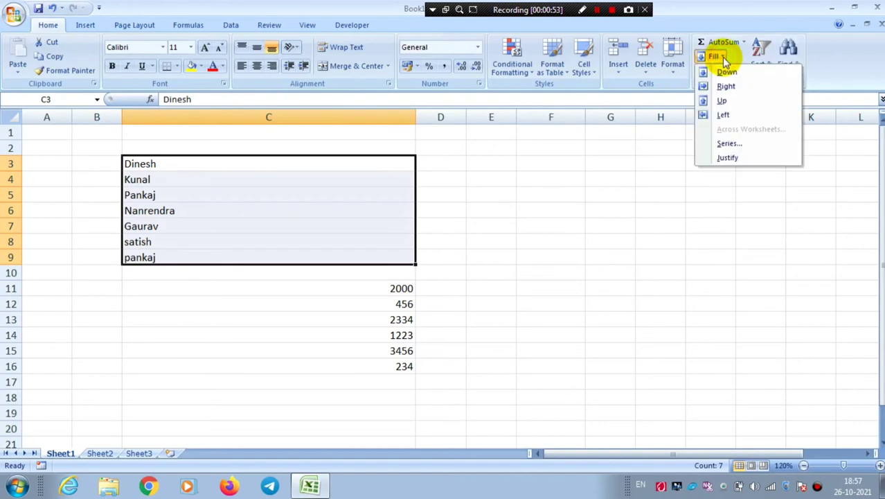
pyautogui.click(728, 158)
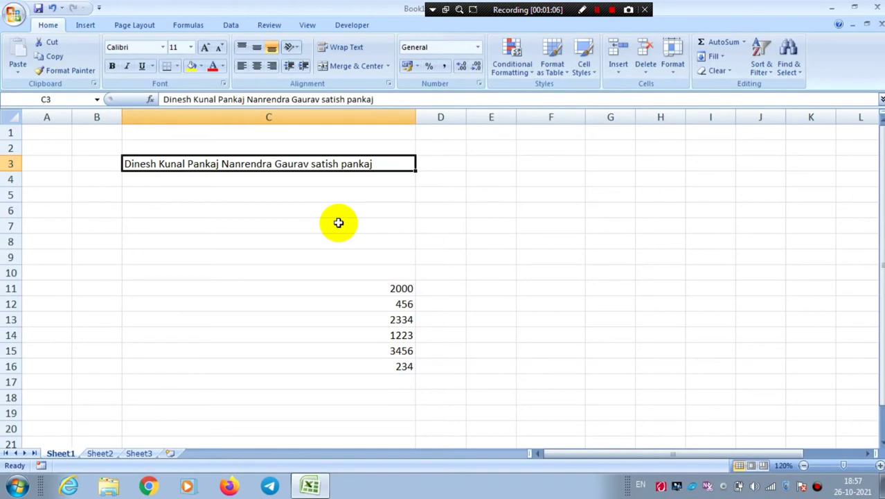
# Try to combine the numbers in C11:C16 into one cell with Fill Justify.
pyautogui.moveTo(395, 288); pyautogui.dragTo(395, 362)
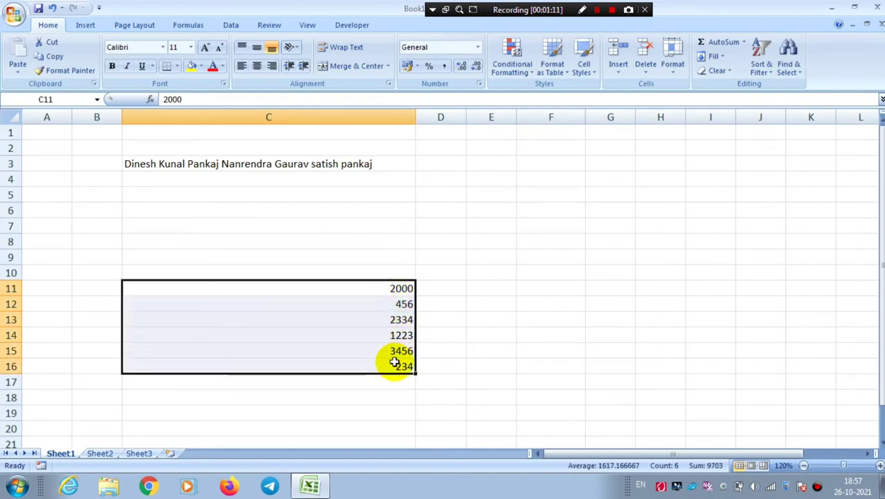
pyautogui.click(724, 56)
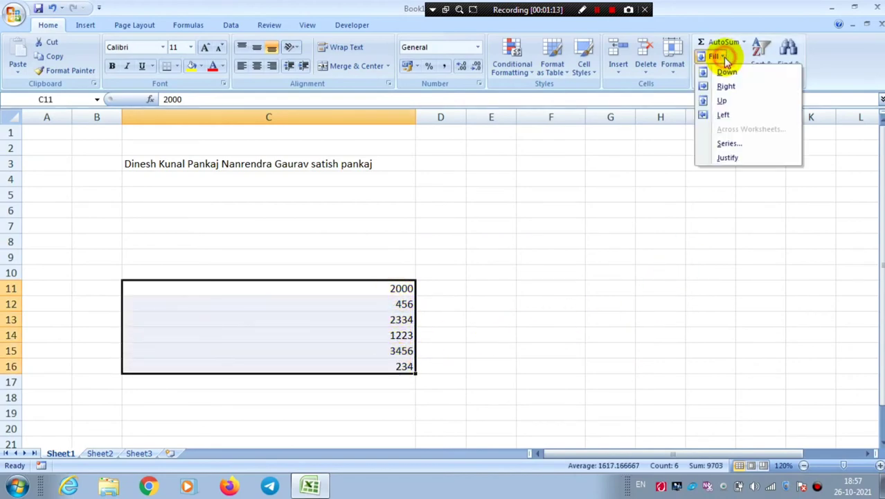
pyautogui.click(727, 158)
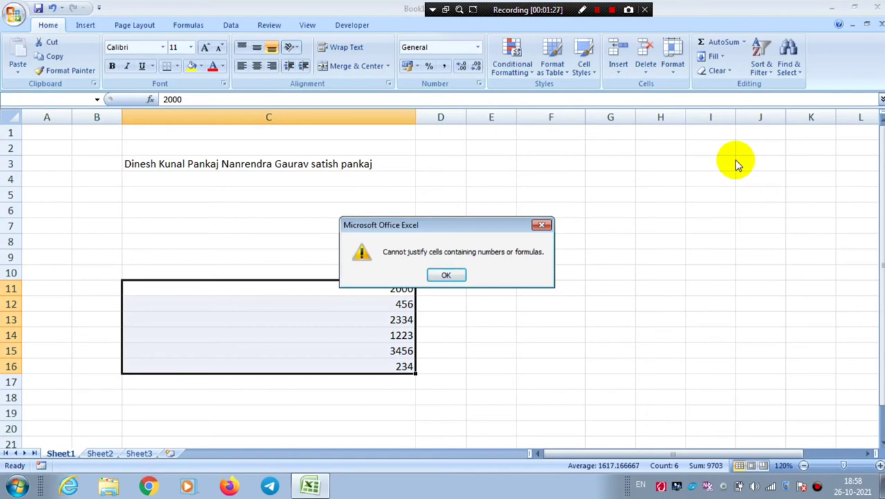
pyautogui.click(450, 277)
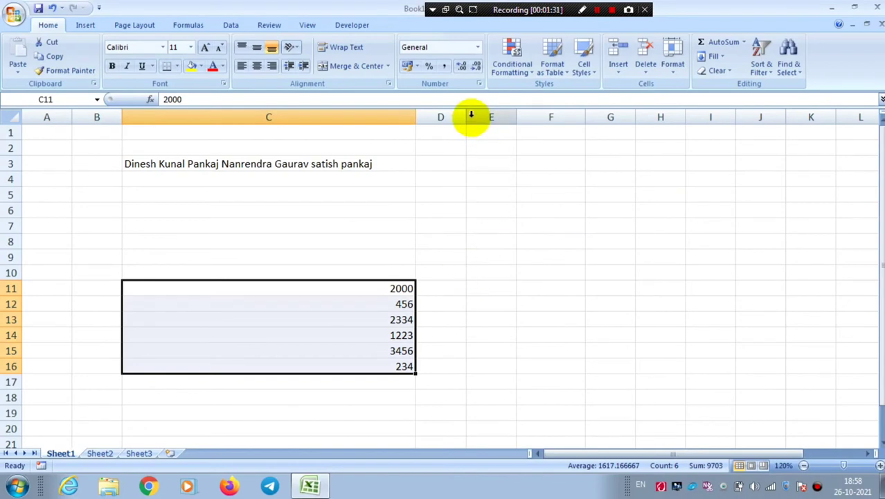
pyautogui.click(386, 287)
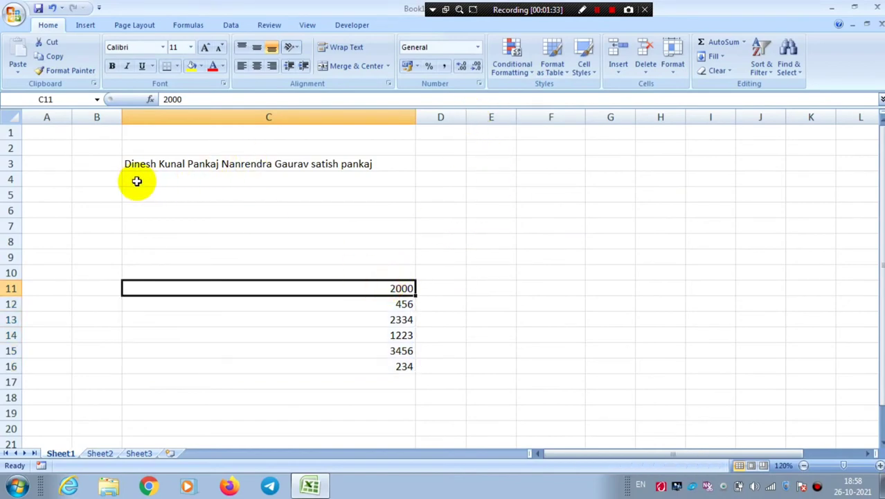
pyautogui.click(151, 164)
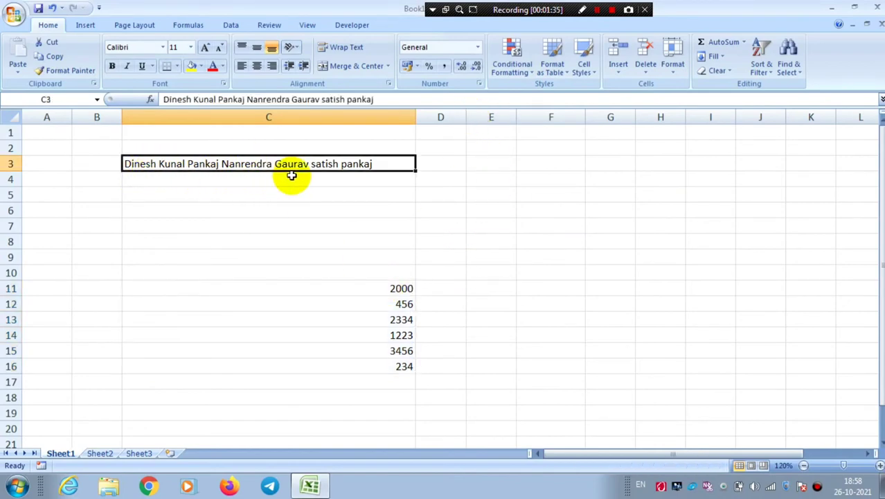
pyautogui.click(401, 290)
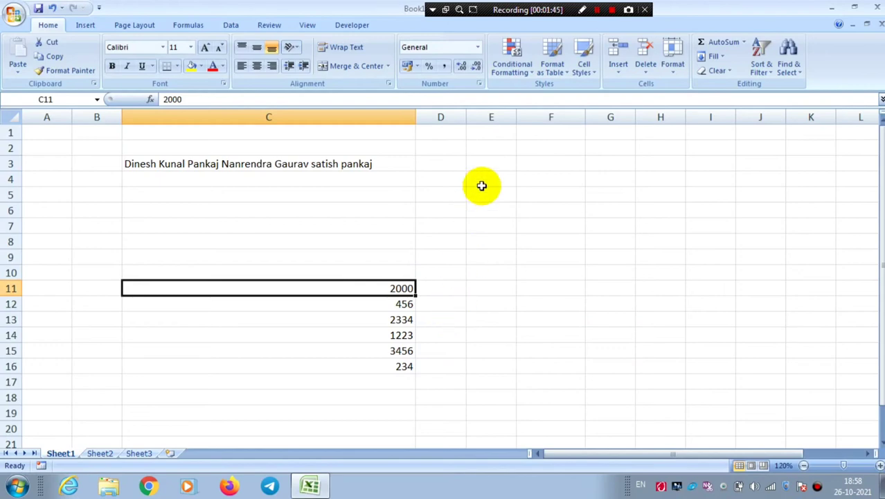
# Fit column C to its contents and widen column D.
pyautogui.moveTo(414, 120); pyautogui.dragTo(413, 120)
pyautogui.doubleClick(413, 121)
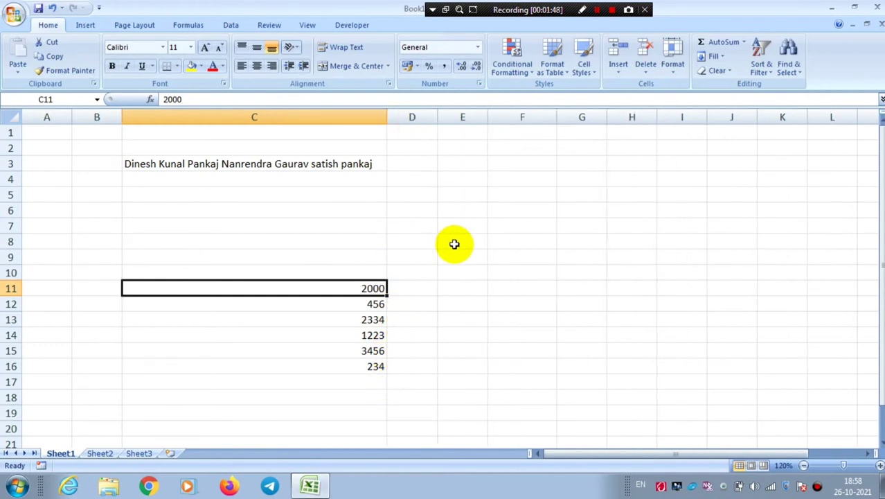
pyautogui.moveTo(438, 122); pyautogui.dragTo(475, 123)
# Enter the formula =C11&"," in D11 and fill it down to D16.
pyautogui.click(413, 286)
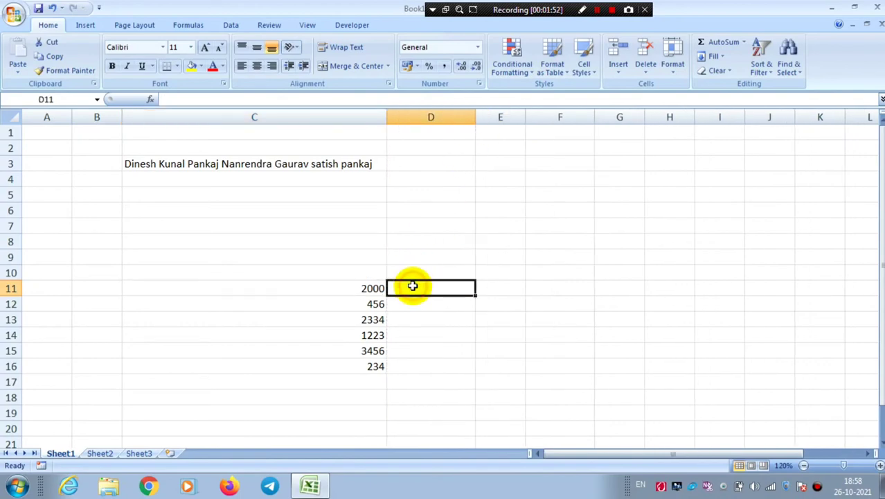
pyautogui.write('=')
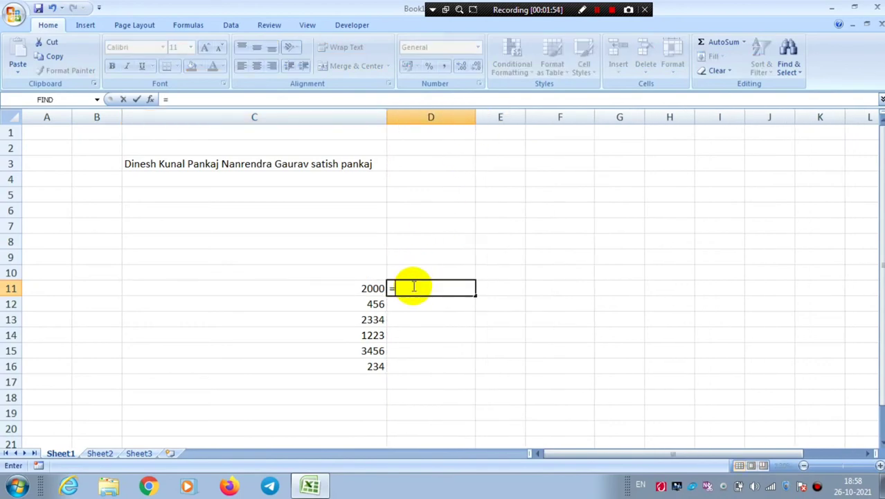
pyautogui.click(374, 291)
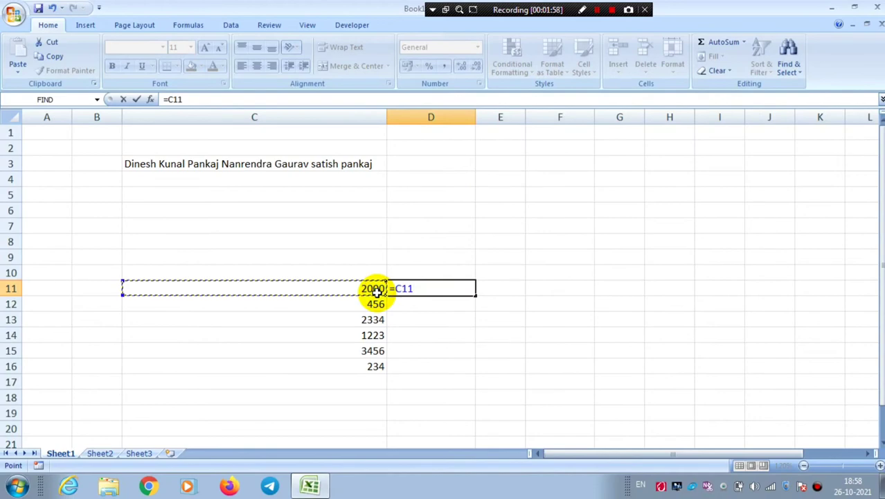
pyautogui.write('&",')
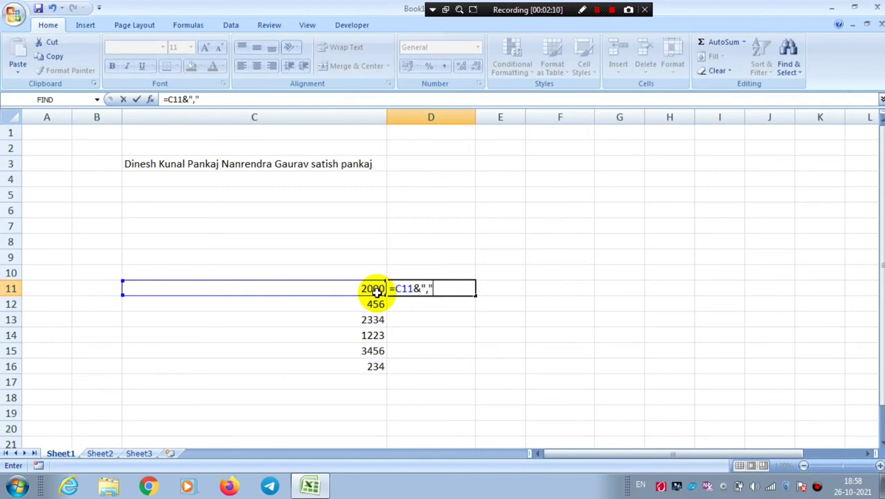
pyautogui.press('Return')
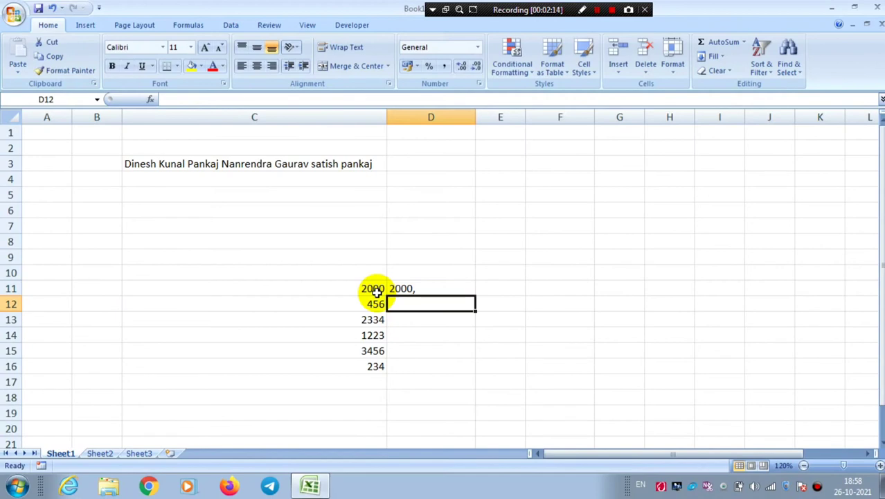
pyautogui.click(455, 289)
pyautogui.doubleClick(477, 295)
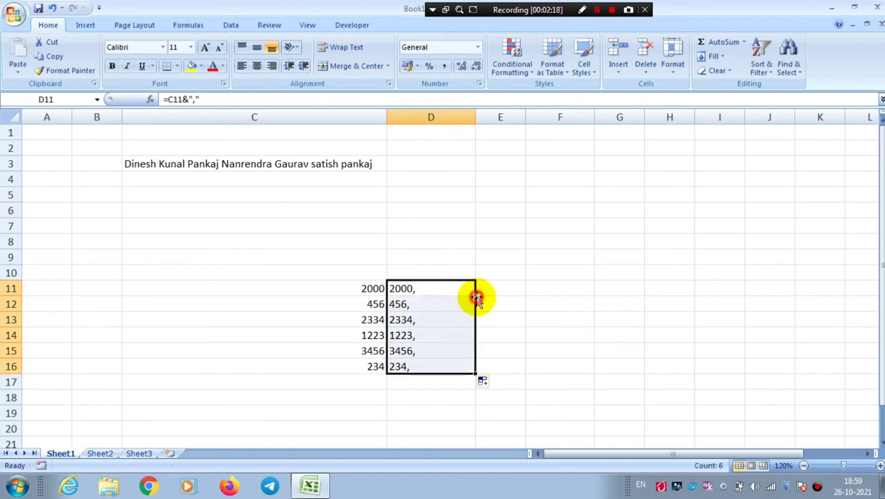
pyautogui.click(530, 316)
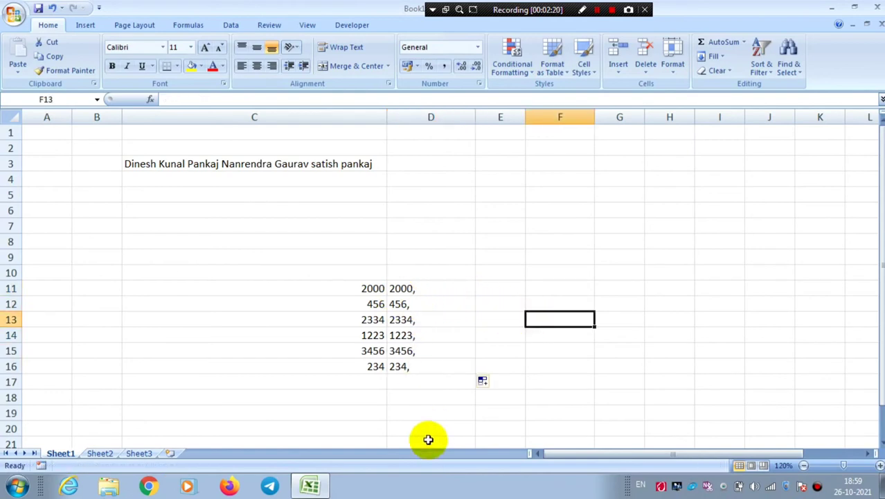
# Set the number in C11 to 4000 to test the linked formula in column D.
pyautogui.click(411, 292)
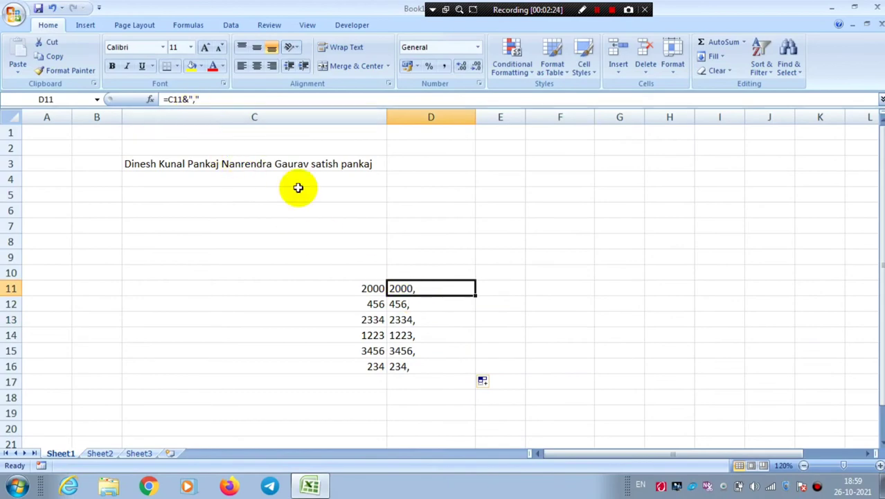
pyautogui.click(406, 304)
pyautogui.click(361, 292)
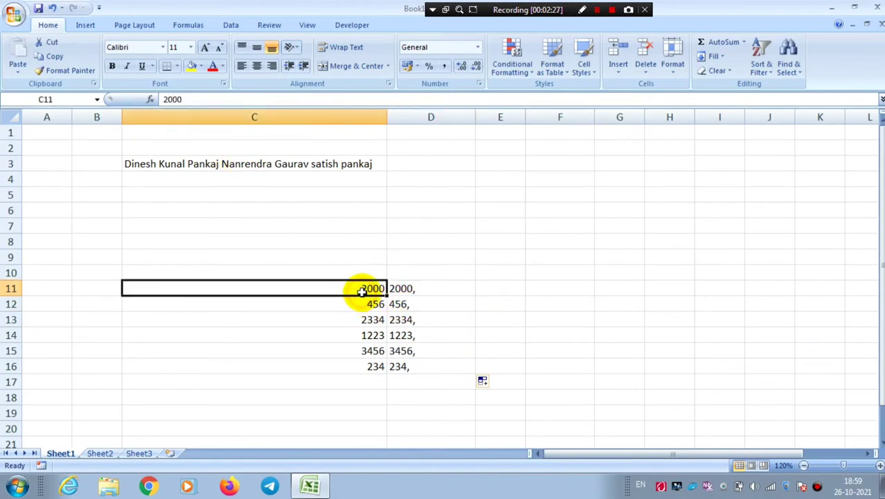
pyautogui.write('4')
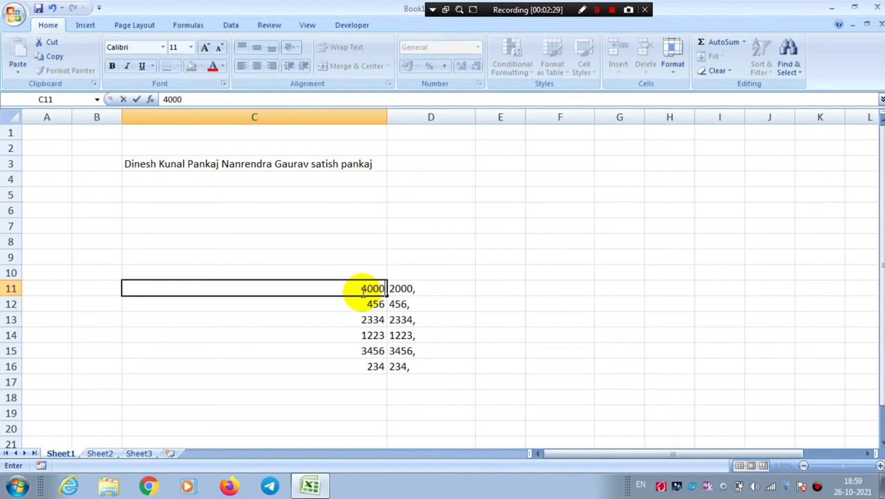
pyautogui.press('Return')
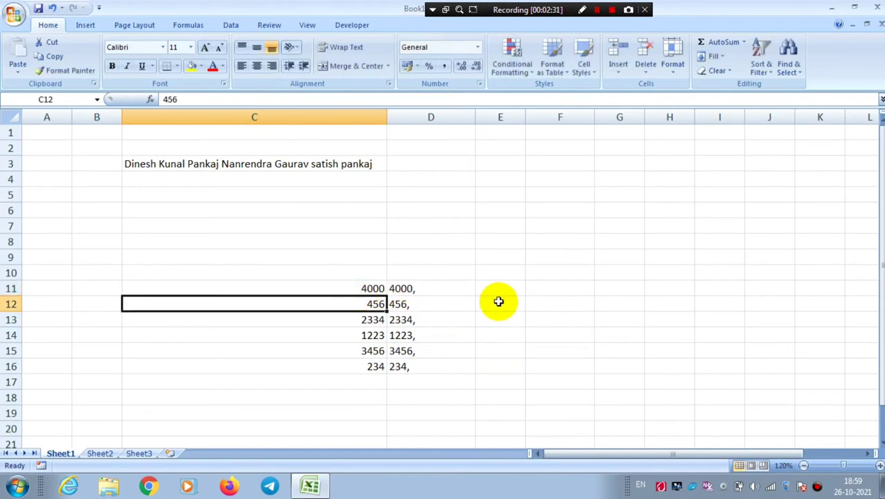
pyautogui.click(453, 317)
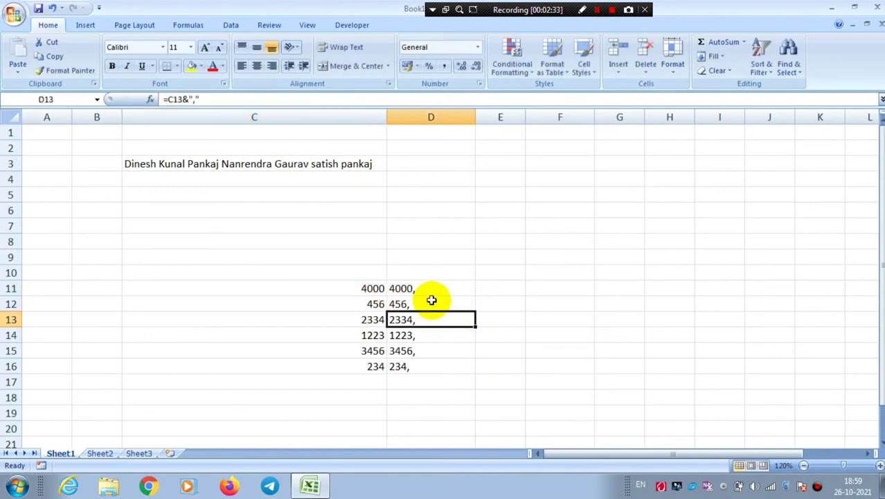
# Copy D11:D16 and paste it over itself as values only, replacing the formulas with plain text.
pyautogui.moveTo(425, 289); pyautogui.dragTo(429, 368)
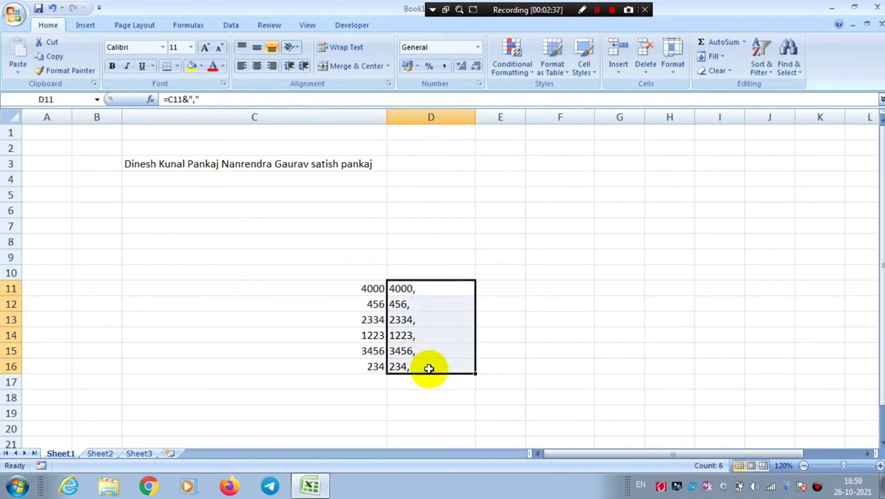
pyautogui.rightClick(426, 341)
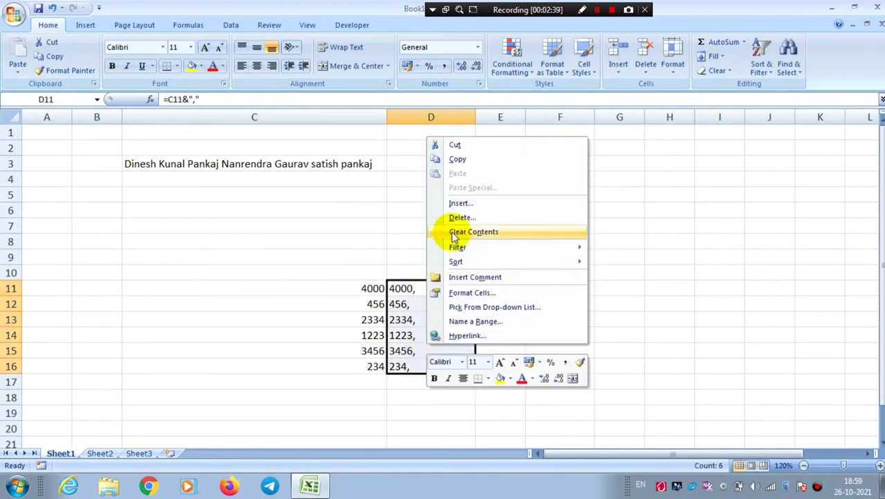
pyautogui.click(465, 160)
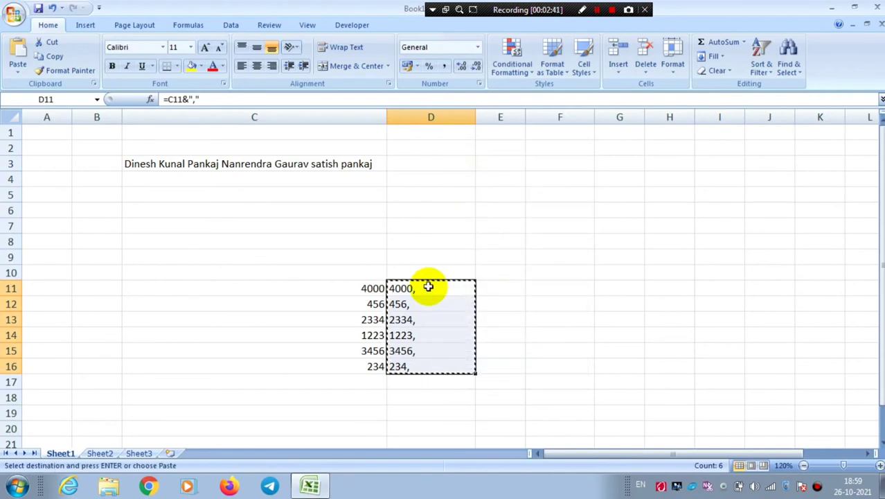
pyautogui.rightClick(428, 290)
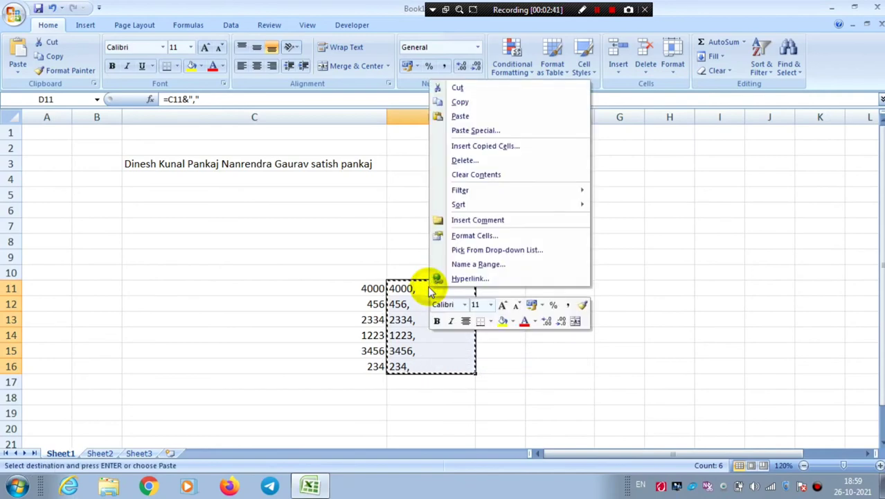
pyautogui.click(448, 132)
pyautogui.click(346, 80)
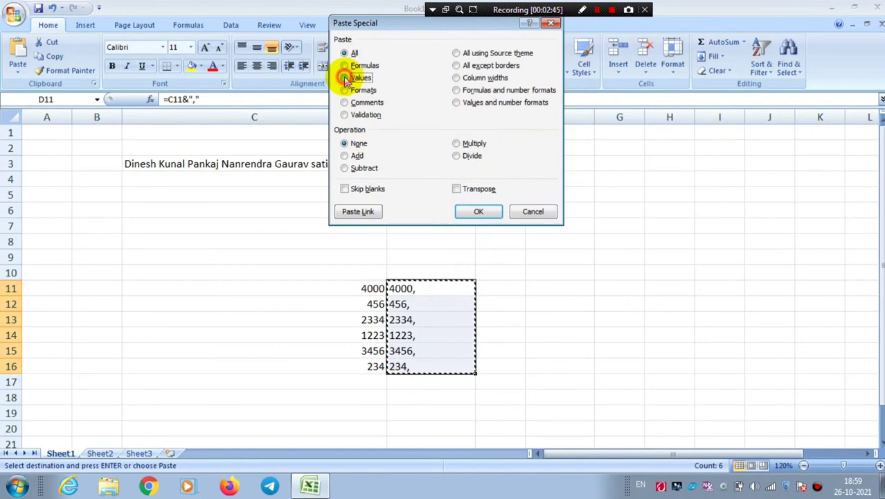
pyautogui.click(481, 214)
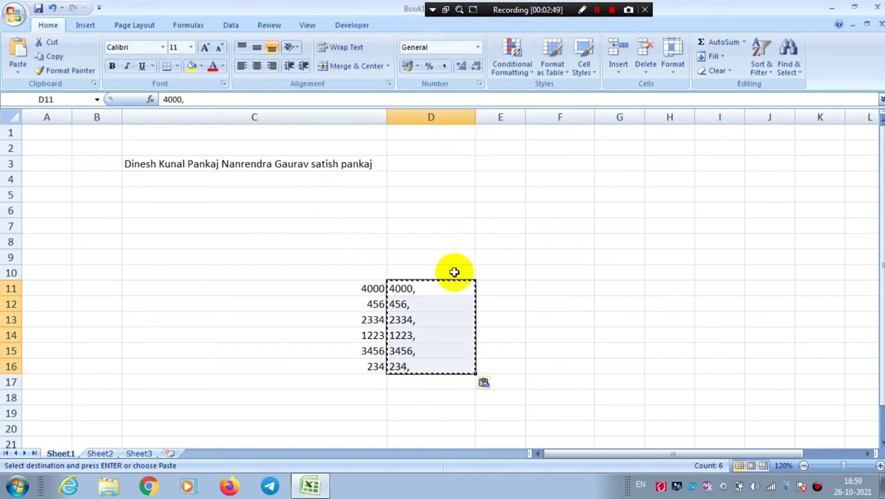
pyautogui.press('Escape')
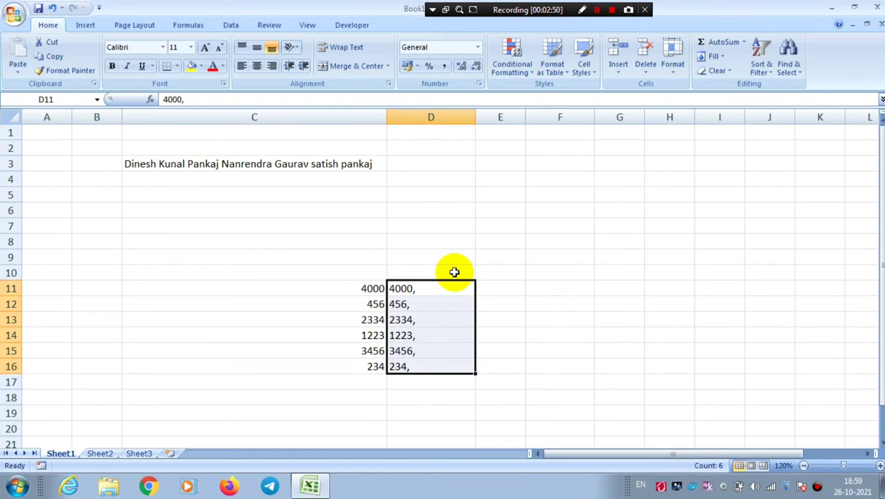
pyautogui.click(433, 307)
pyautogui.click(412, 289)
pyautogui.click(409, 320)
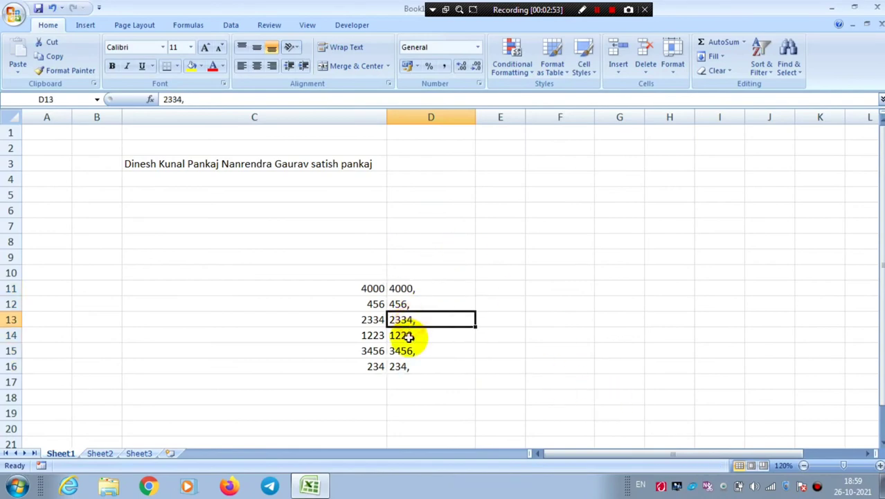
# Set the number in C11 to 34 to test whether the pasted values in column D are still linked.
pyautogui.click(405, 338)
pyautogui.click(354, 286)
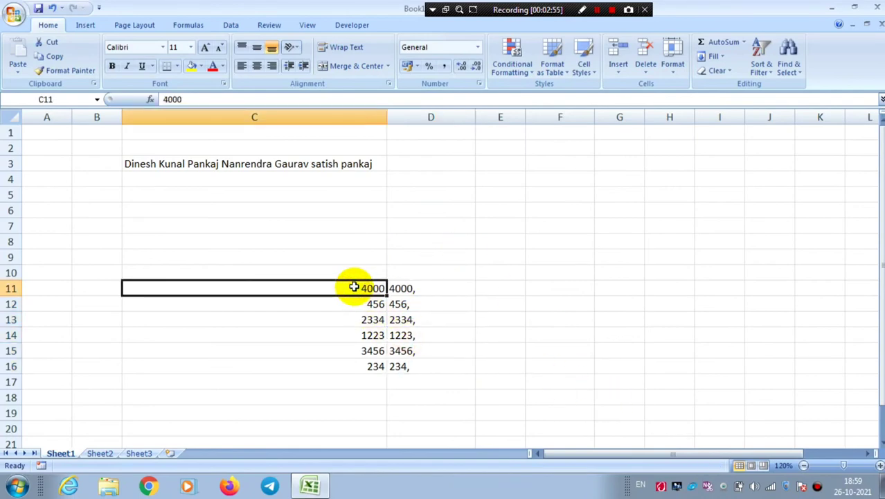
pyautogui.write('34')
pyautogui.press('Return')
# Clear the numbers in C11:C16 and check each comma-suffixed value in D11:D16.
pyautogui.moveTo(354, 287); pyautogui.dragTo(372, 368)
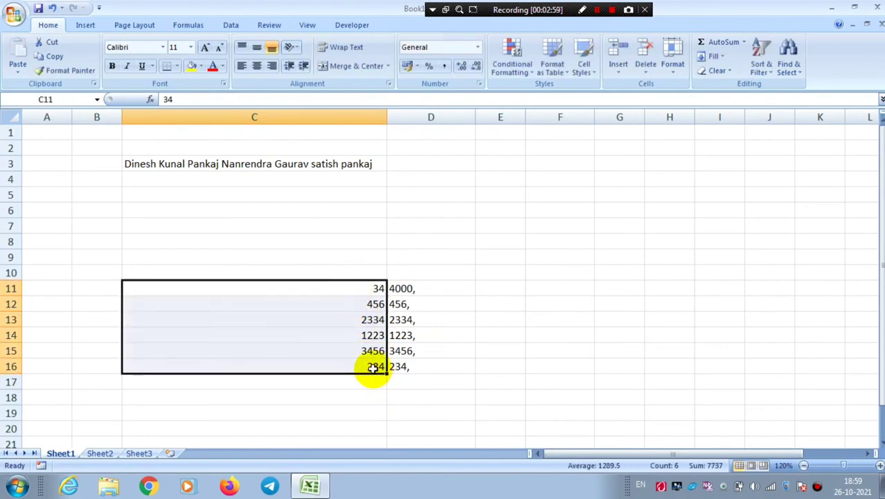
pyautogui.press('Delete')
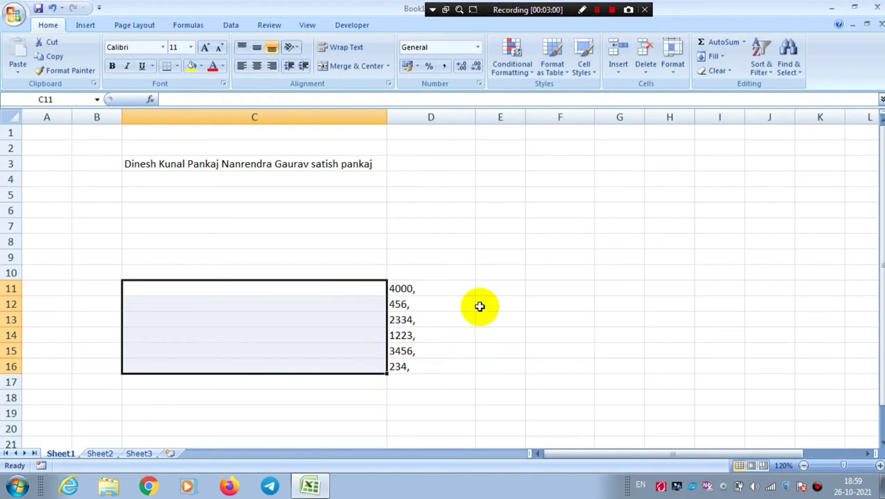
pyautogui.click(421, 289)
pyautogui.click(423, 305)
pyautogui.click(423, 321)
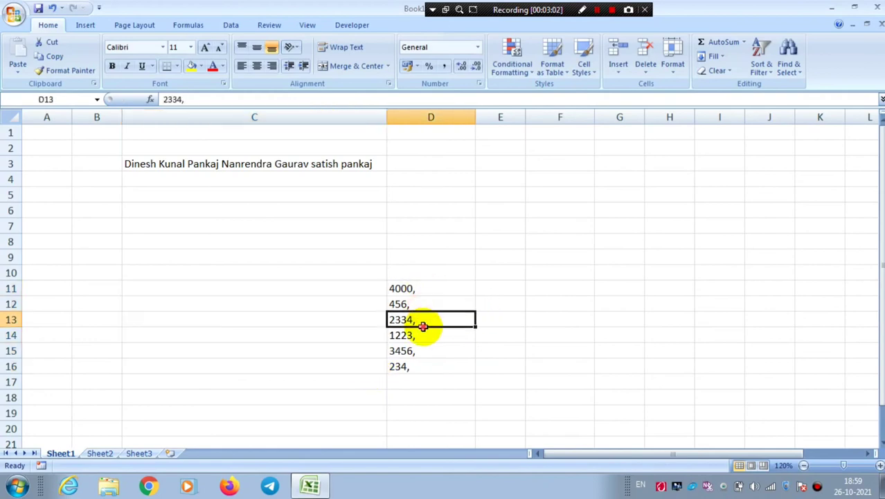
pyautogui.click(422, 337)
pyautogui.click(427, 351)
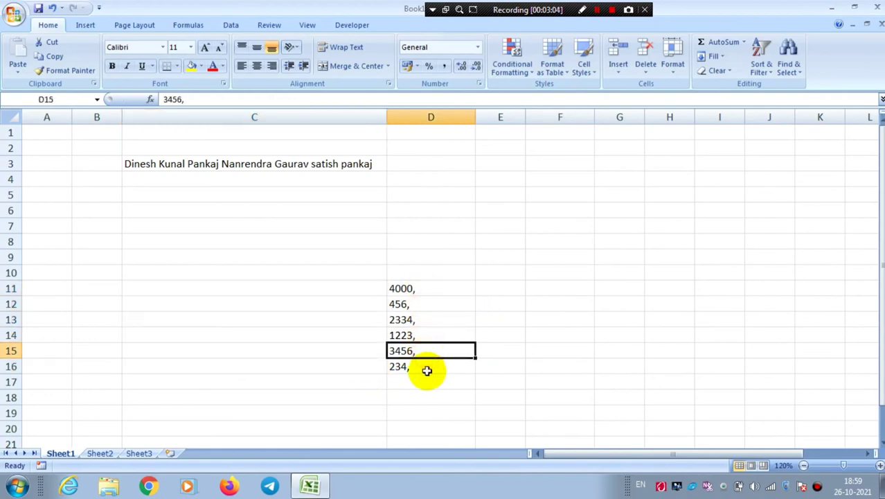
pyautogui.click(425, 369)
# Widen column D to about three times its width and combine D11:D16 into one cell with Fill Justify.
pyautogui.moveTo(477, 114); pyautogui.dragTo(674, 115)
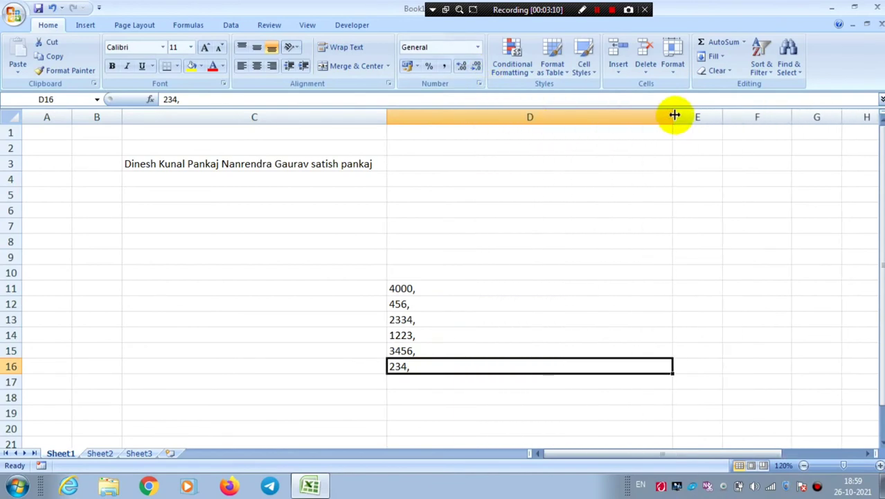
pyautogui.moveTo(519, 288); pyautogui.dragTo(524, 363)
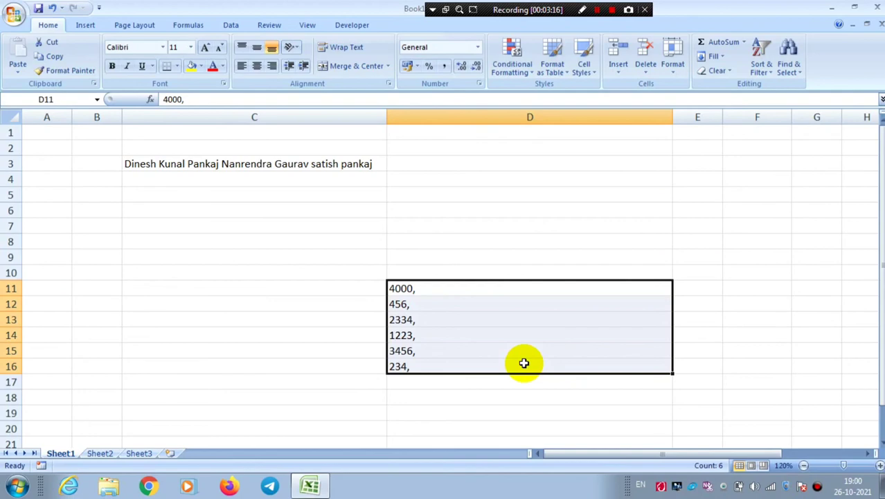
pyautogui.click(720, 57)
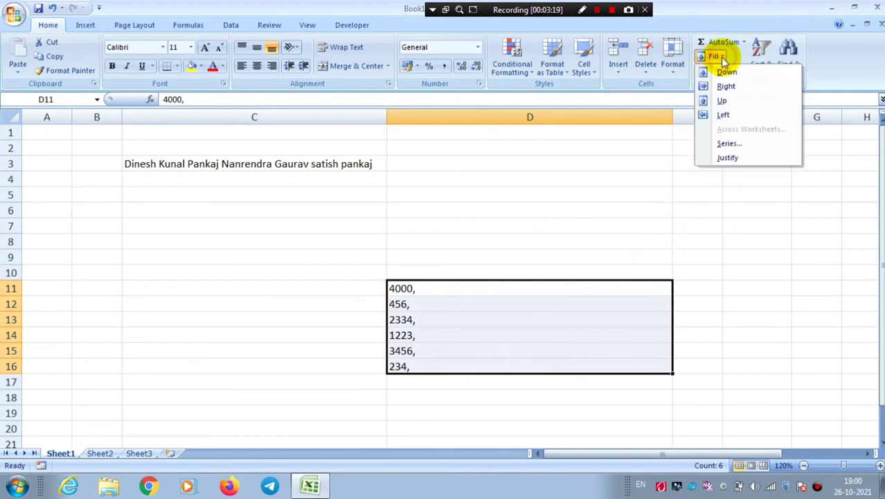
pyautogui.click(737, 159)
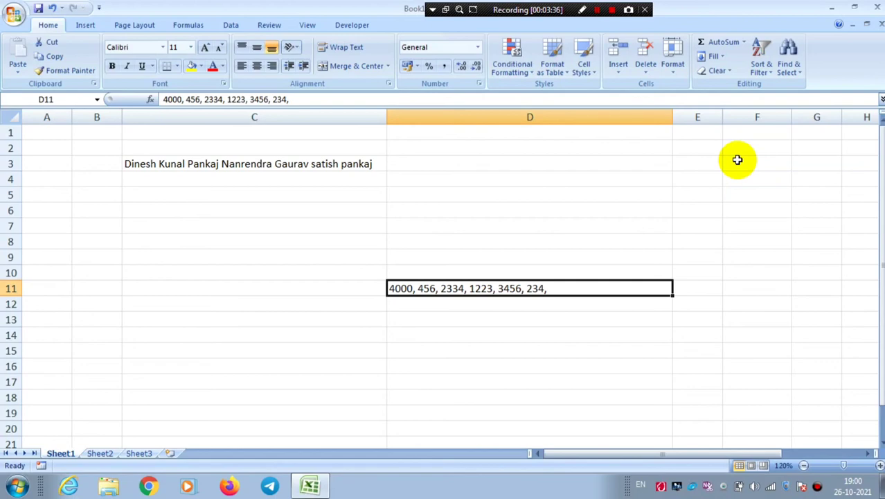
# Close the workbook and exit Excel without saving the changes.
pyautogui.click(878, 9)
pyautogui.click(439, 273)
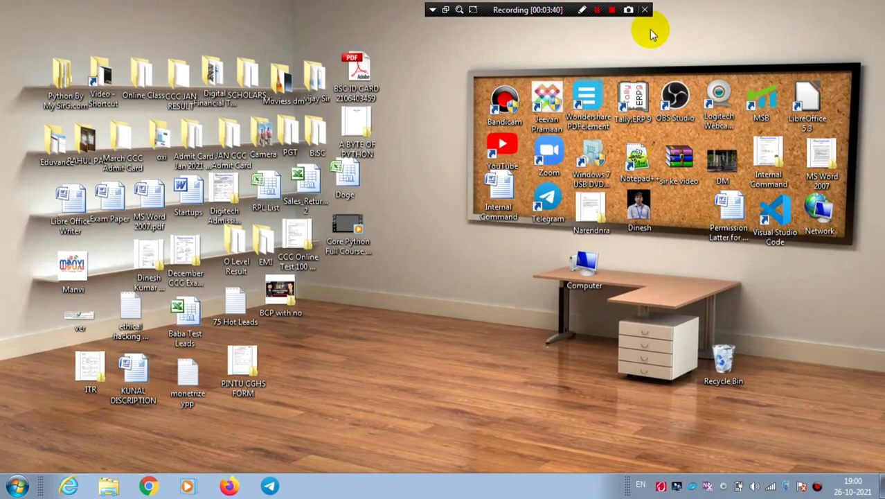